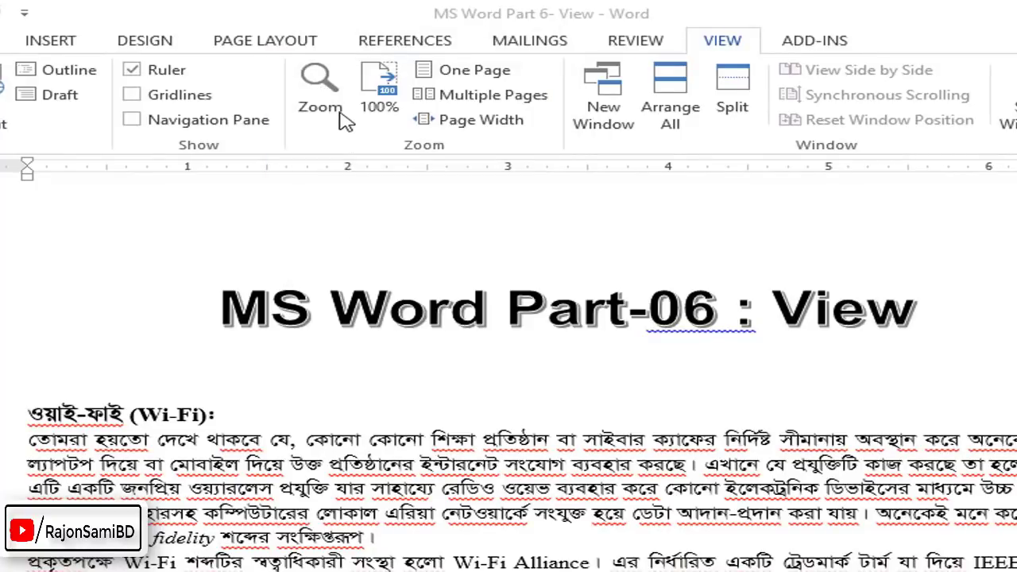
Apply a 200% zoom from the Zoom dialog after briefly trying the 100% preset
{"action": "left_click", "coordinate": [319, 84]}
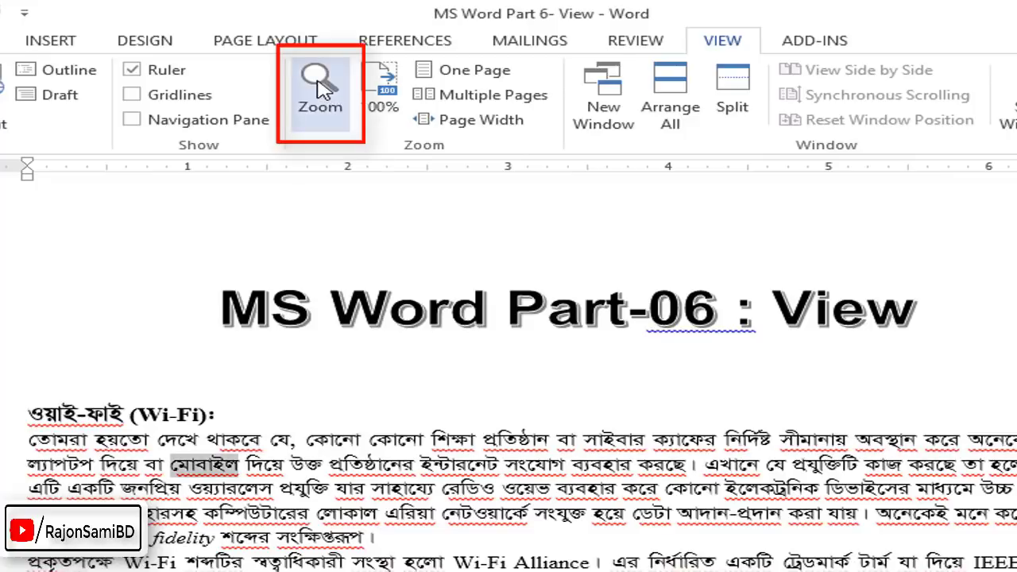
{"action": "left_click", "coordinate": [321, 90]}
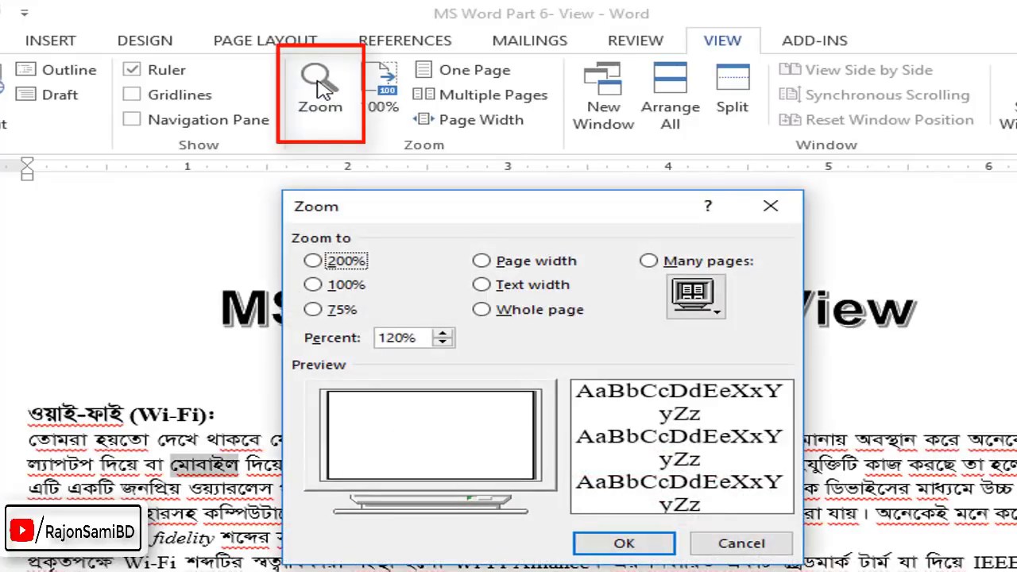
{"action": "left_click_drag", "start_coordinate": [419, 215], "coordinate": [548, 212]}
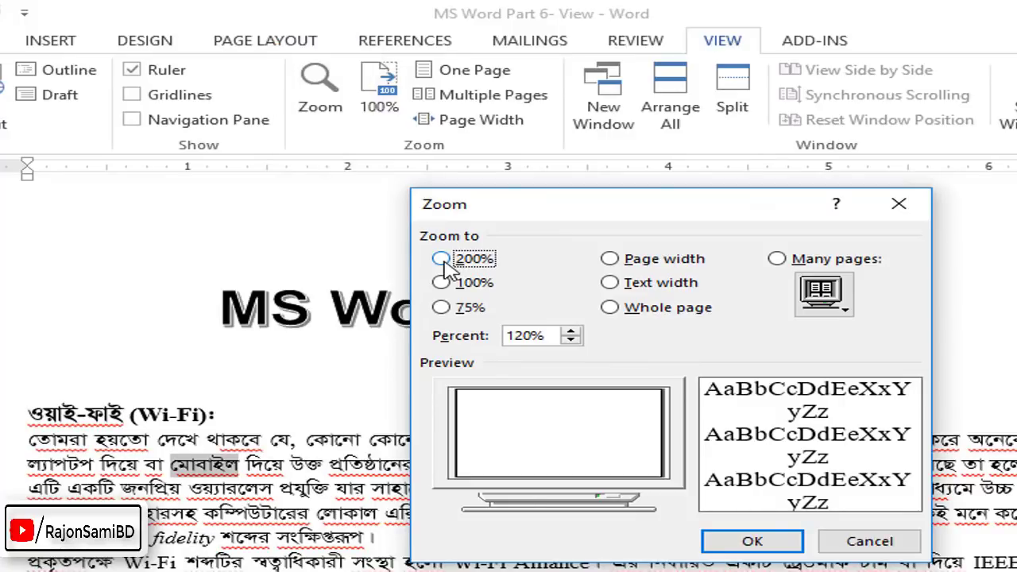
{"action": "left_click", "coordinate": [441, 260]}
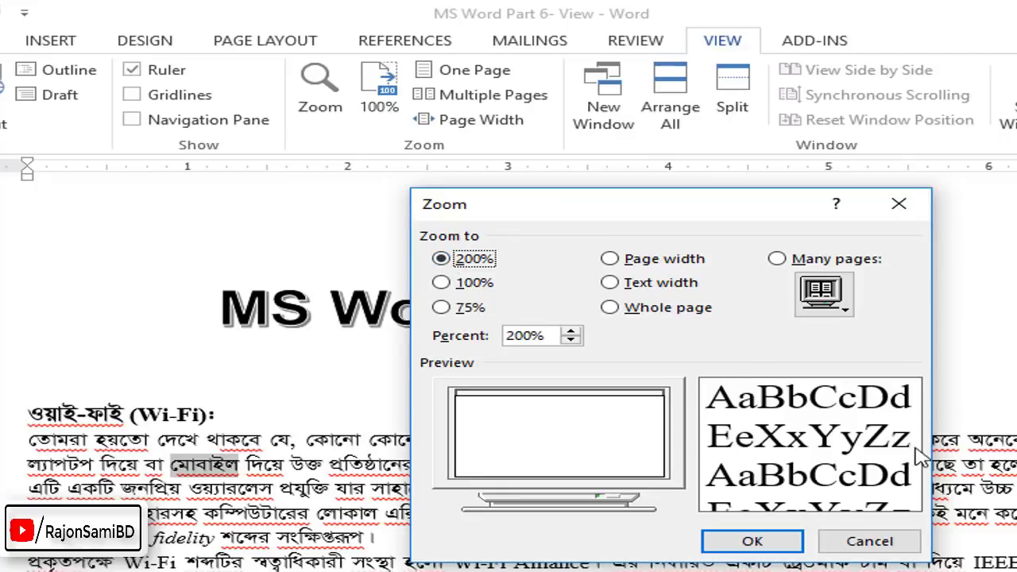
{"action": "left_click", "coordinate": [442, 283]}
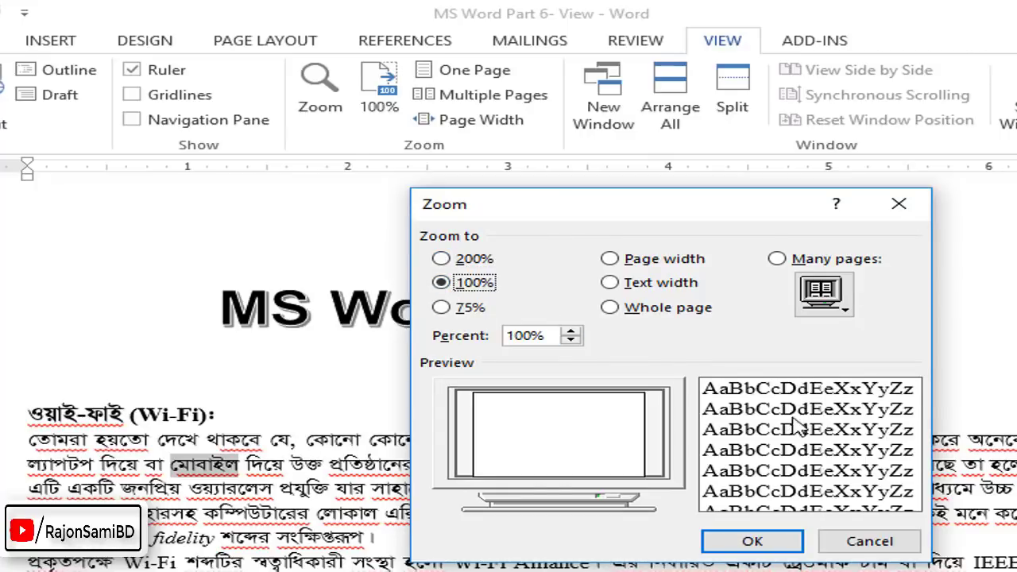
{"action": "left_click", "coordinate": [442, 259]}
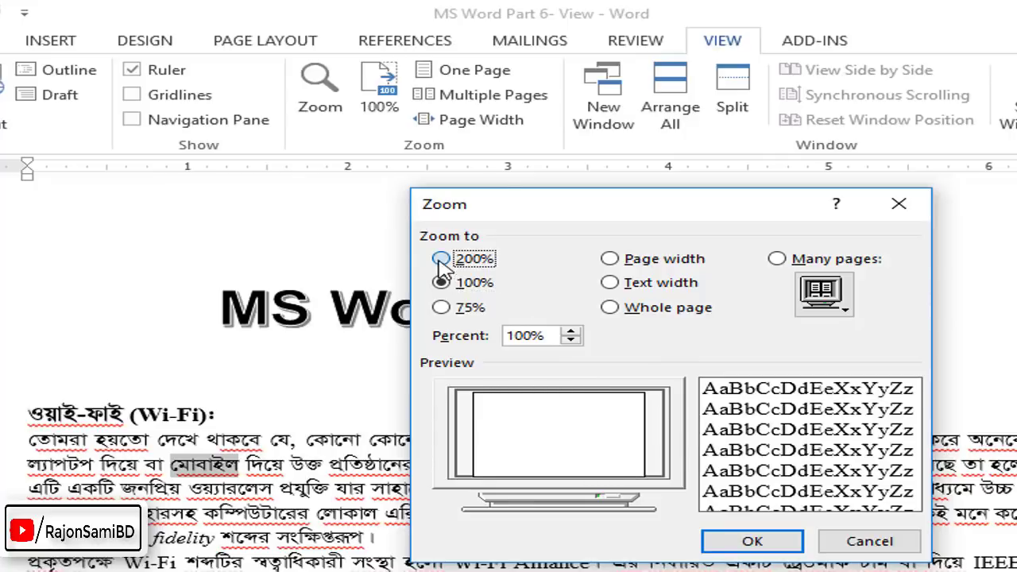
{"action": "left_click", "coordinate": [754, 543]}
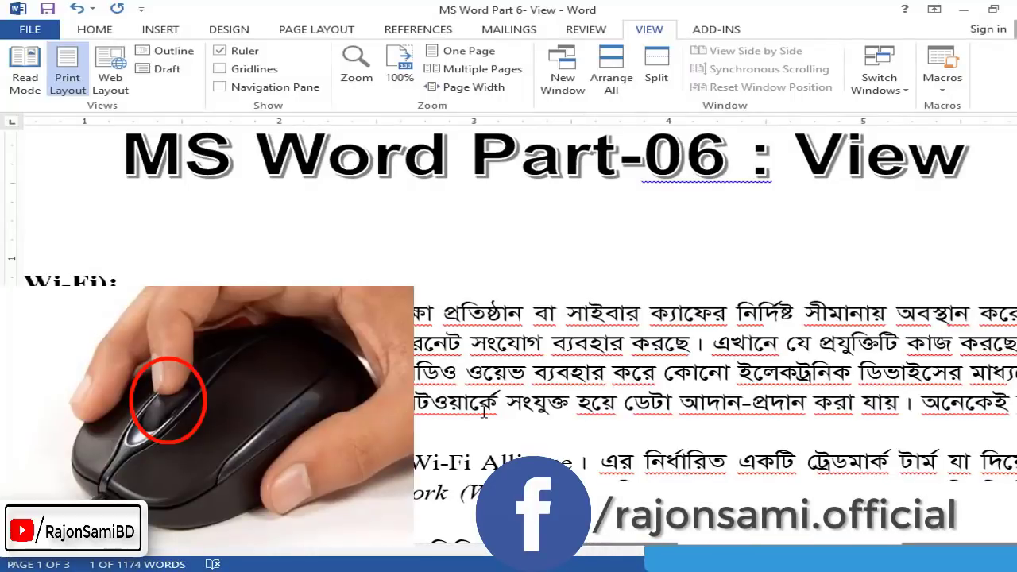
Ctrl-scroll the wheel down to zoom the document out to 100%
{"action": "scroll", "coordinate": [484, 412], "scroll_direction": "down", "scroll_amount": 3}
{"action": "scroll", "coordinate": [484, 412], "scroll_direction": "up", "scroll_amount": 5}
{"action": "scroll", "coordinate": [484, 410], "scroll_direction": "down", "scroll_amount": 1}
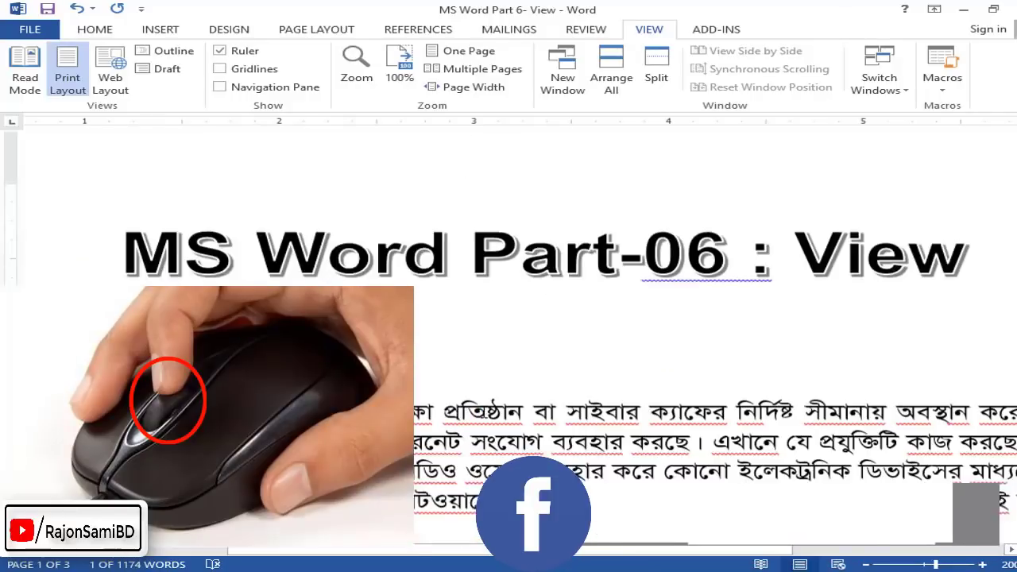
{"action": "scroll", "coordinate": [484, 412], "scroll_direction": "down", "scroll_amount": 1}
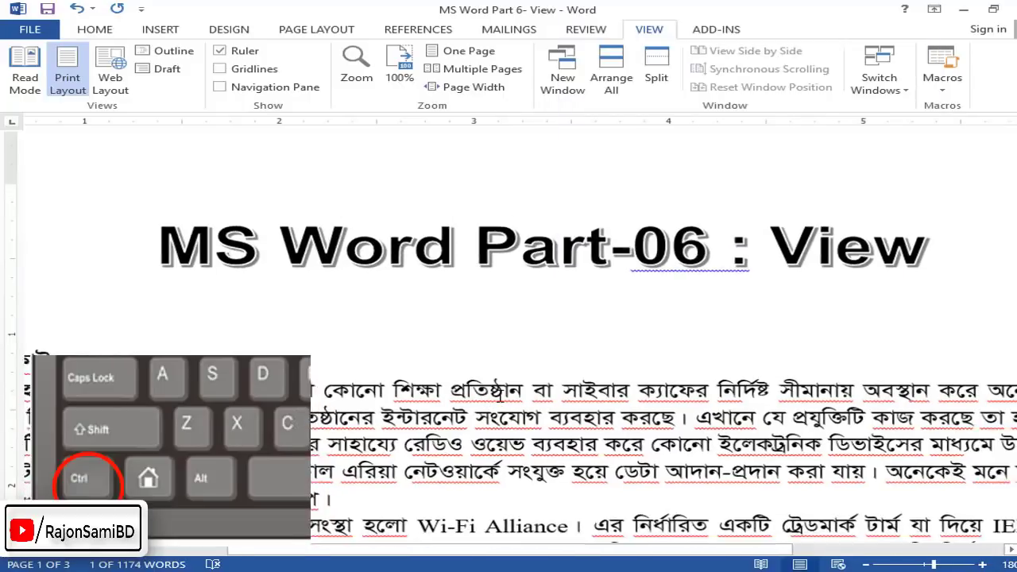
{"action": "scroll", "coordinate": [498, 389], "scroll_direction": "down", "scroll_amount": 5}
{"action": "scroll", "coordinate": [500, 392], "scroll_direction": "down", "scroll_amount": 2}
{"action": "scroll", "coordinate": [502, 395], "scroll_direction": "down", "scroll_amount": 1}
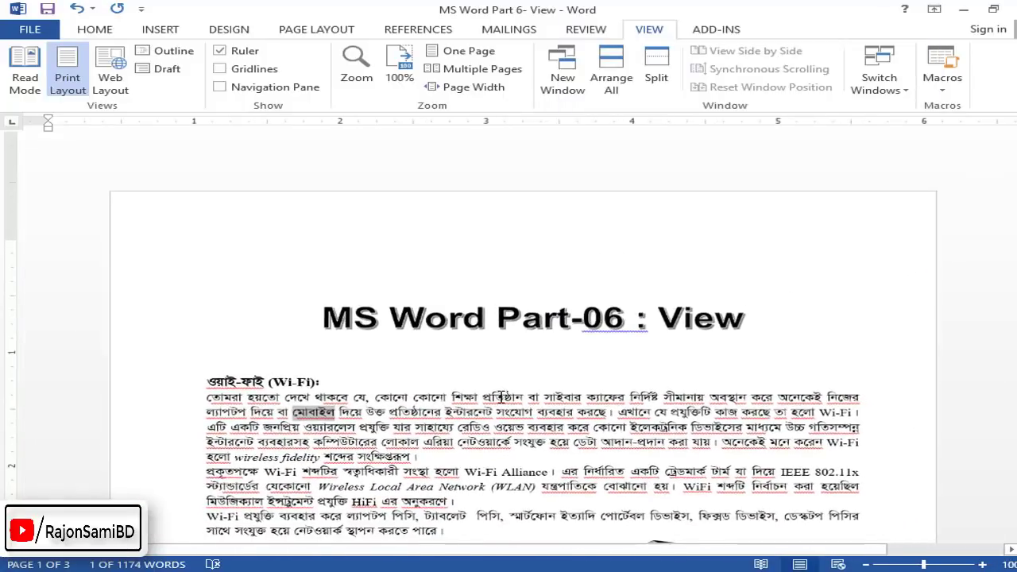
{"action": "scroll", "coordinate": [502, 395], "scroll_direction": "down", "scroll_amount": 2}
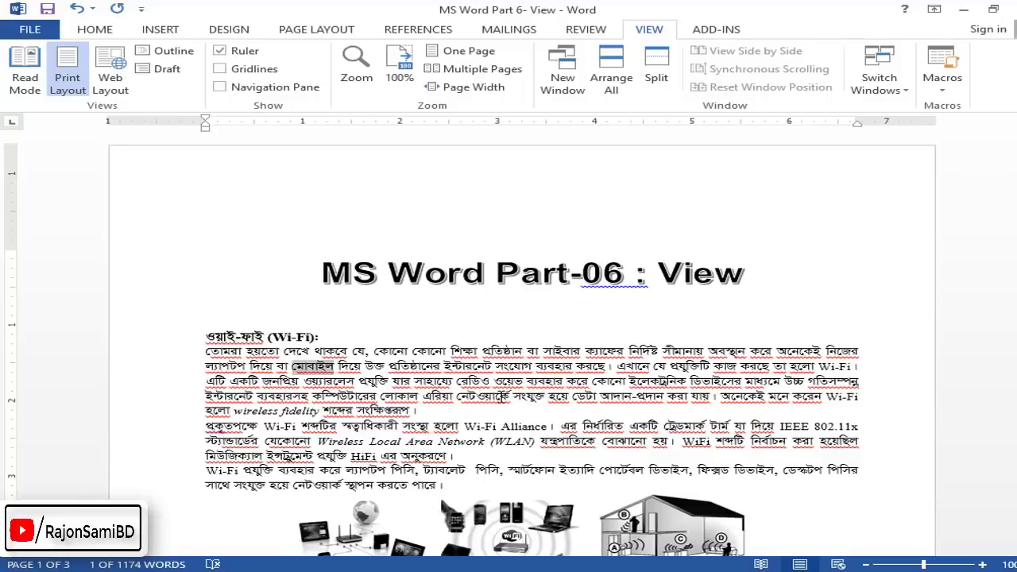
Ctrl-scroll back up to enlarge the document to about 150%
{"action": "scroll", "coordinate": [501, 394], "scroll_direction": "up", "scroll_amount": 1}
{"action": "scroll", "coordinate": [502, 395], "scroll_direction": "up", "scroll_amount": 1}
{"action": "scroll", "coordinate": [501, 394], "scroll_direction": "up", "scroll_amount": 2}
{"action": "scroll", "coordinate": [501, 395], "scroll_direction": "up", "scroll_amount": 1}
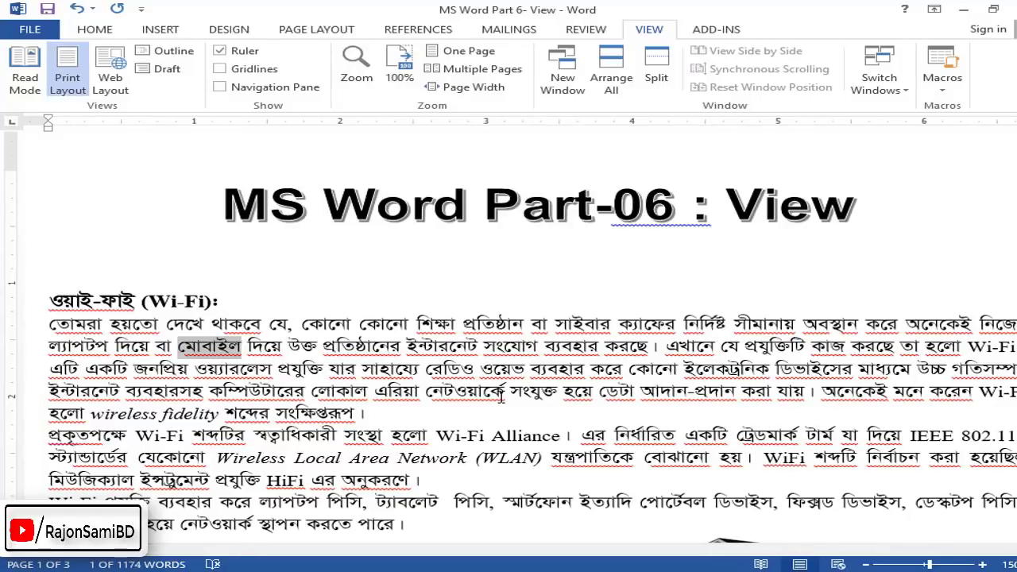
{"action": "scroll", "coordinate": [501, 395], "scroll_direction": "up", "scroll_amount": 1}
{"action": "scroll", "coordinate": [501, 395], "scroll_direction": "down", "scroll_amount": 1}
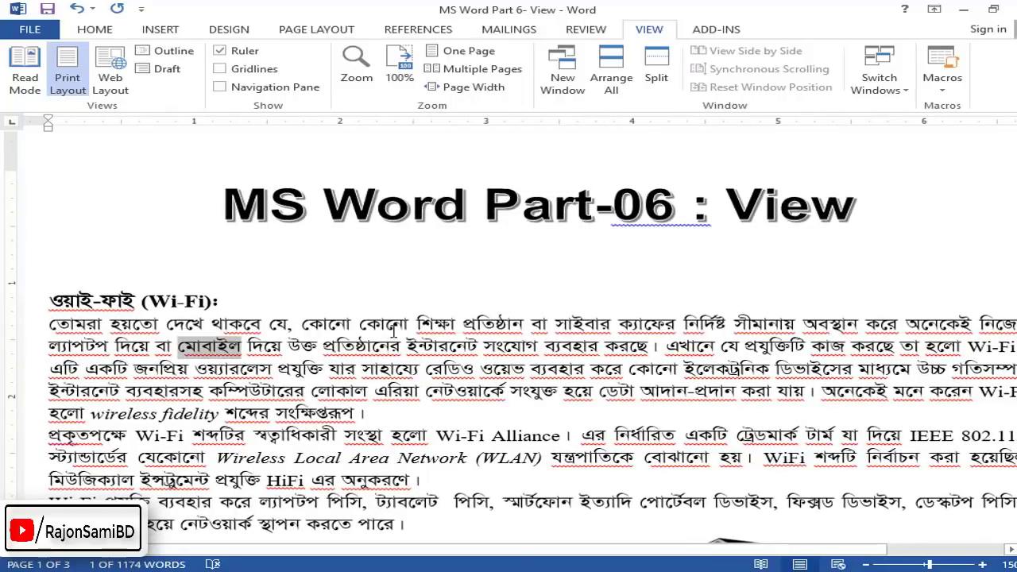
Set the document zoom to 100% through the Zoom dialog
{"action": "left_click", "coordinate": [358, 72]}
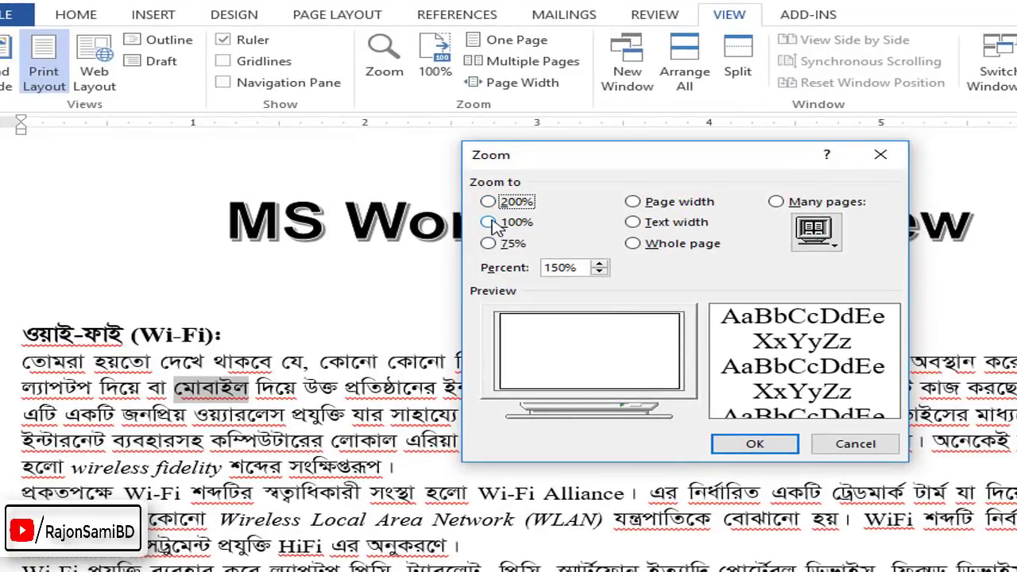
{"action": "left_click", "coordinate": [488, 221]}
{"action": "left_click", "coordinate": [764, 445]}
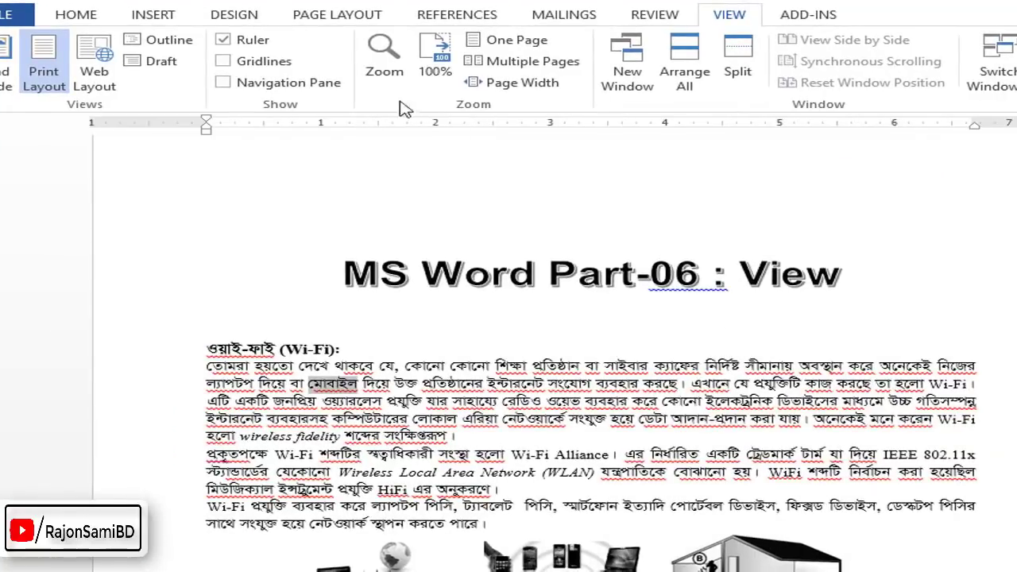
Reduce the zoom to 75%, then bring up the Zoom dialog once more
{"action": "left_click", "coordinate": [384, 64]}
{"action": "left_click", "coordinate": [488, 243]}
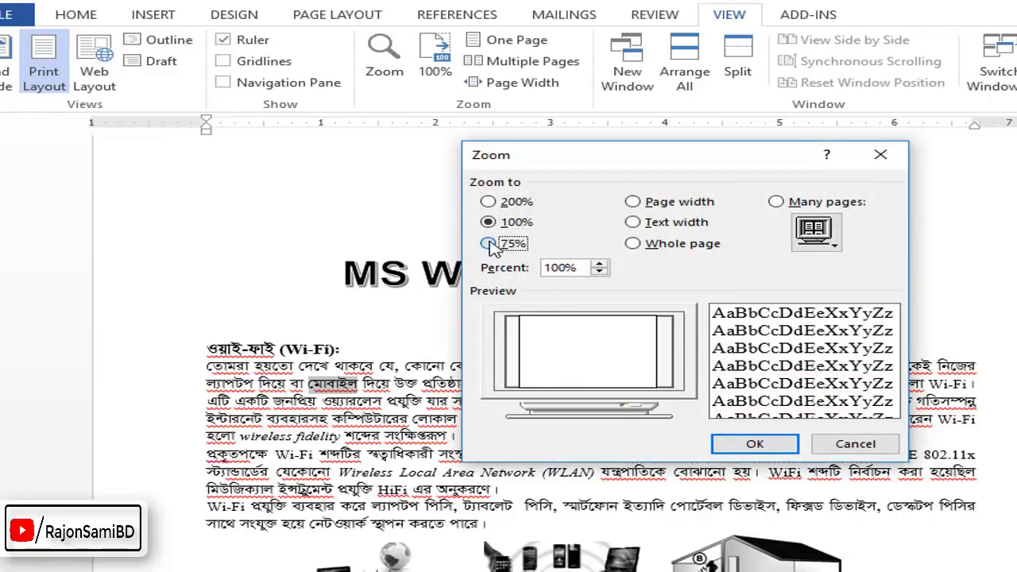
{"action": "left_click", "coordinate": [779, 437]}
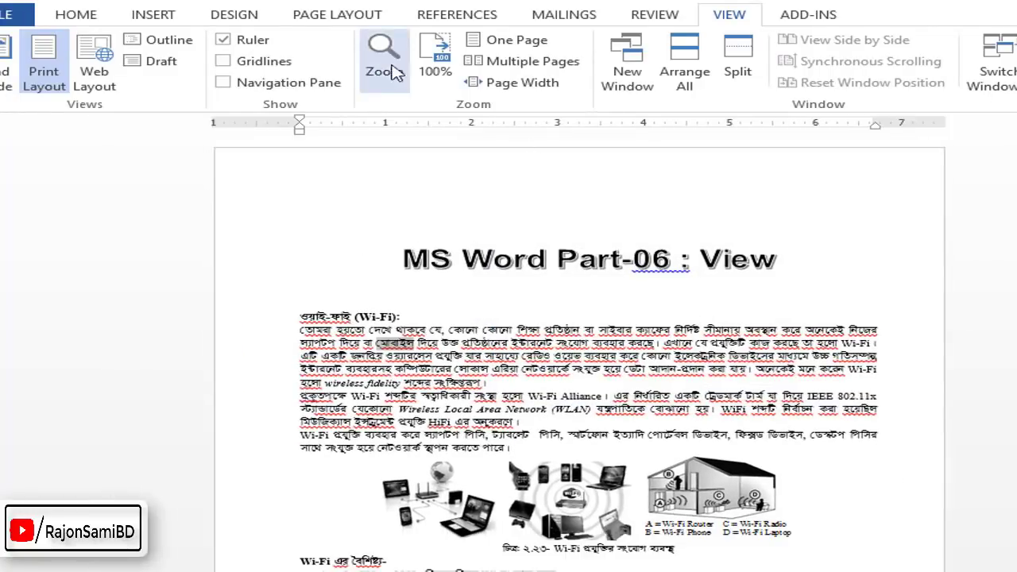
{"action": "left_click", "coordinate": [384, 63]}
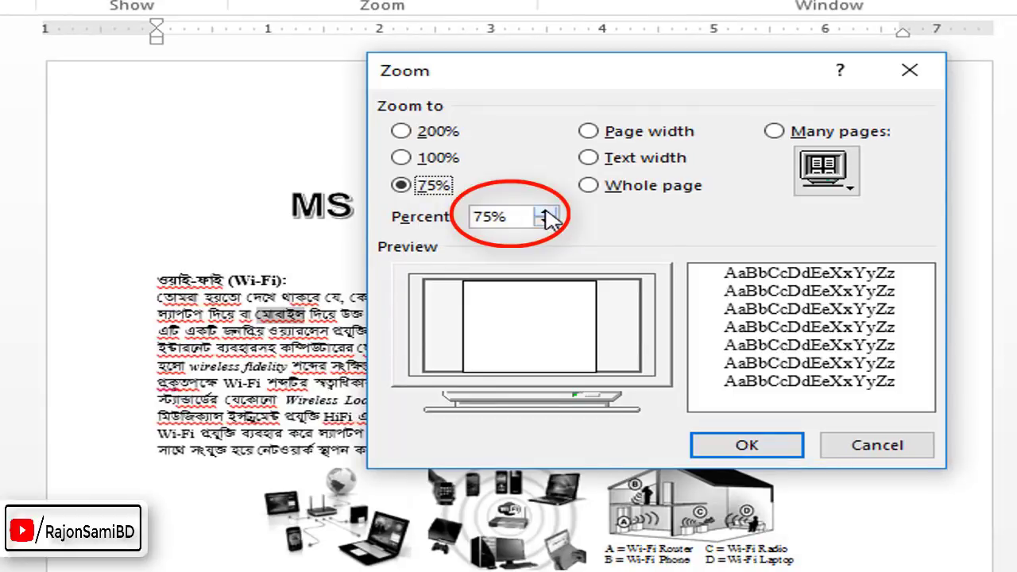
Enter a custom 150% in the Percent box, apply it, and reopen the Zoom dialog
{"action": "left_click", "coordinate": [546, 211]}
{"action": "left_click", "coordinate": [546, 212]}
{"action": "left_click", "coordinate": [546, 211]}
{"action": "left_click", "coordinate": [545, 211]}
{"action": "left_click", "coordinate": [546, 212]}
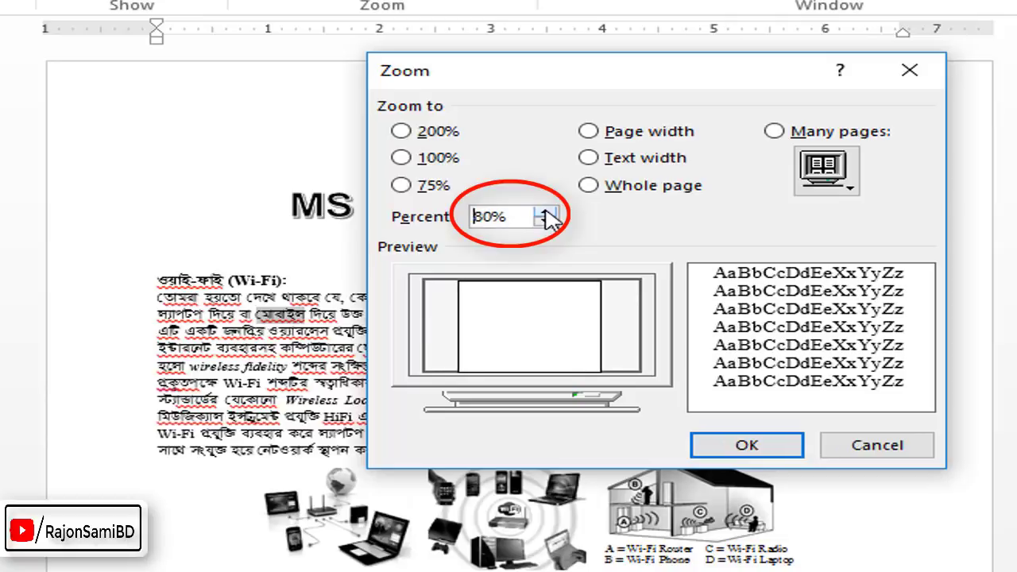
{"action": "left_click", "coordinate": [546, 211]}
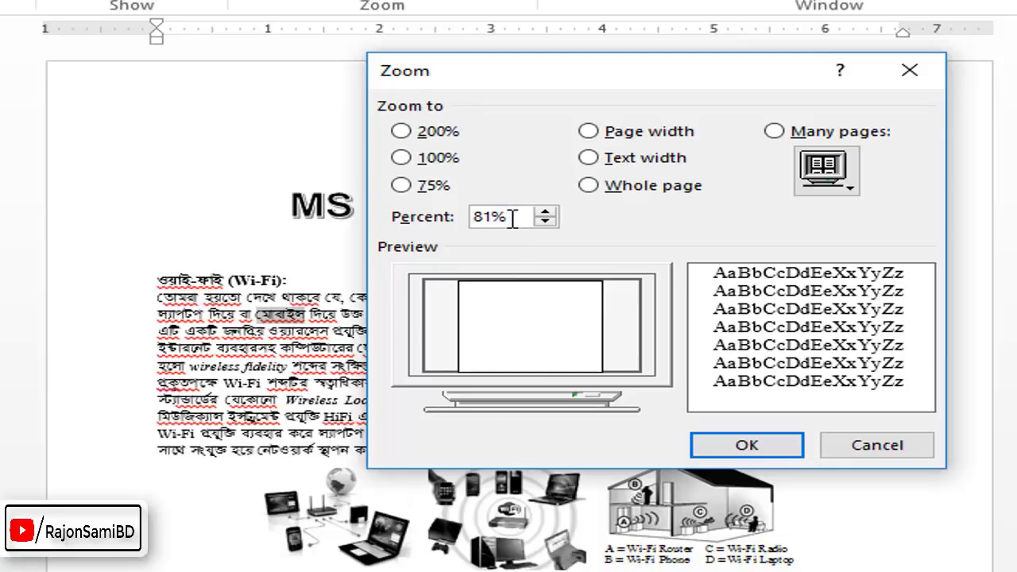
{"action": "left_click_drag", "start_coordinate": [520, 216], "coordinate": [457, 221]}
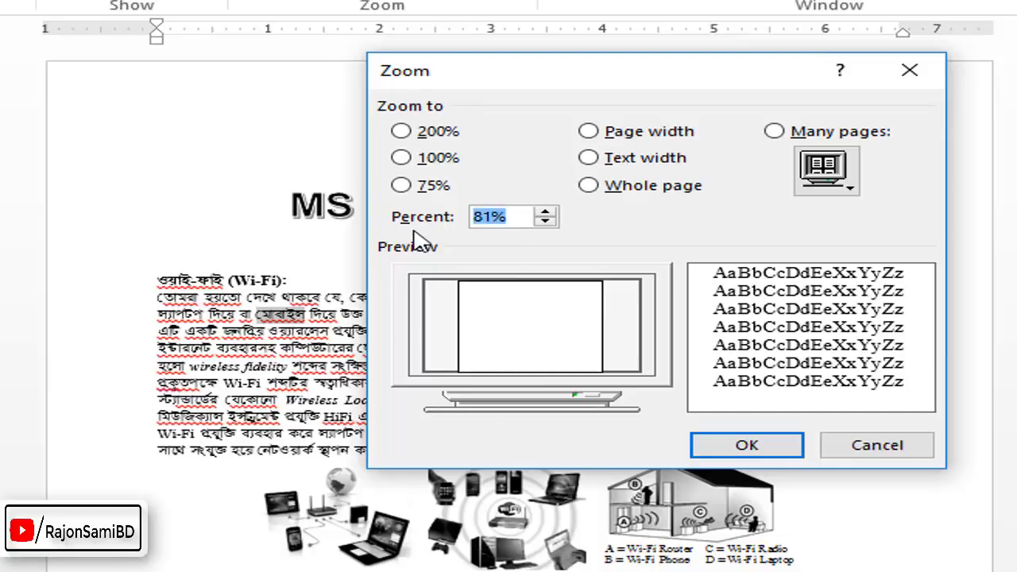
{"action": "type", "text": "150"}
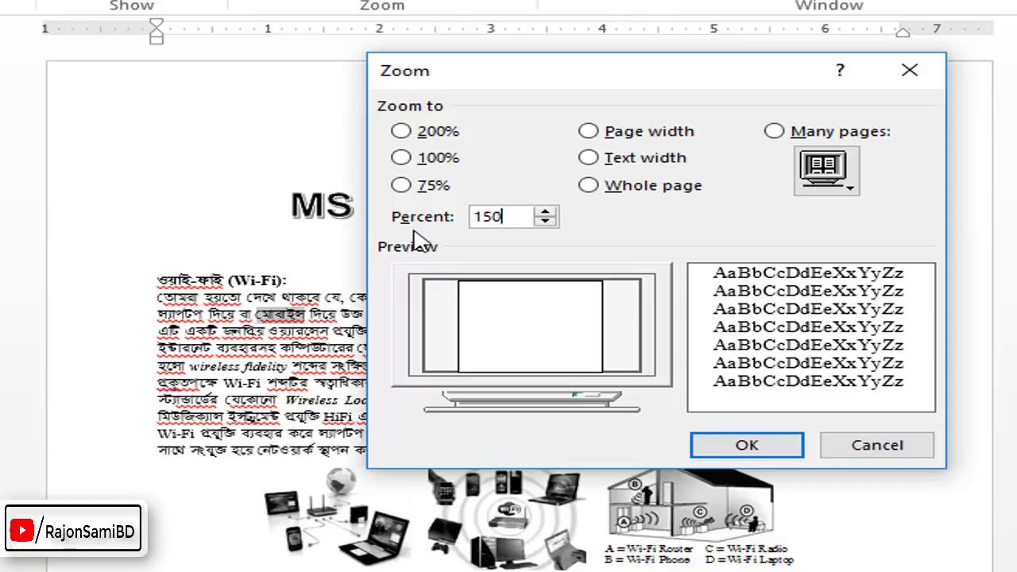
{"action": "left_click", "coordinate": [760, 446]}
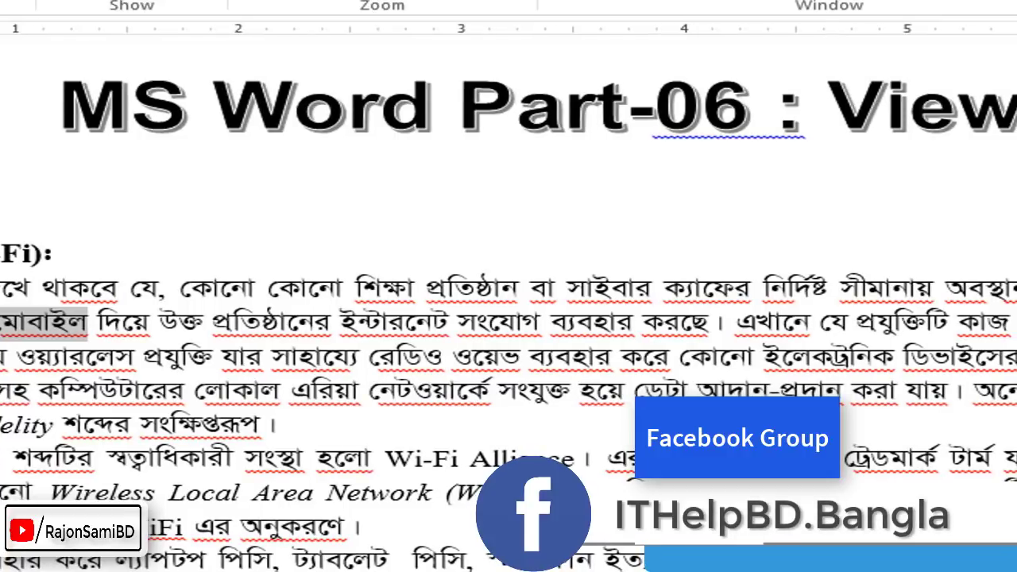
{"action": "left_click", "coordinate": [262, 1]}
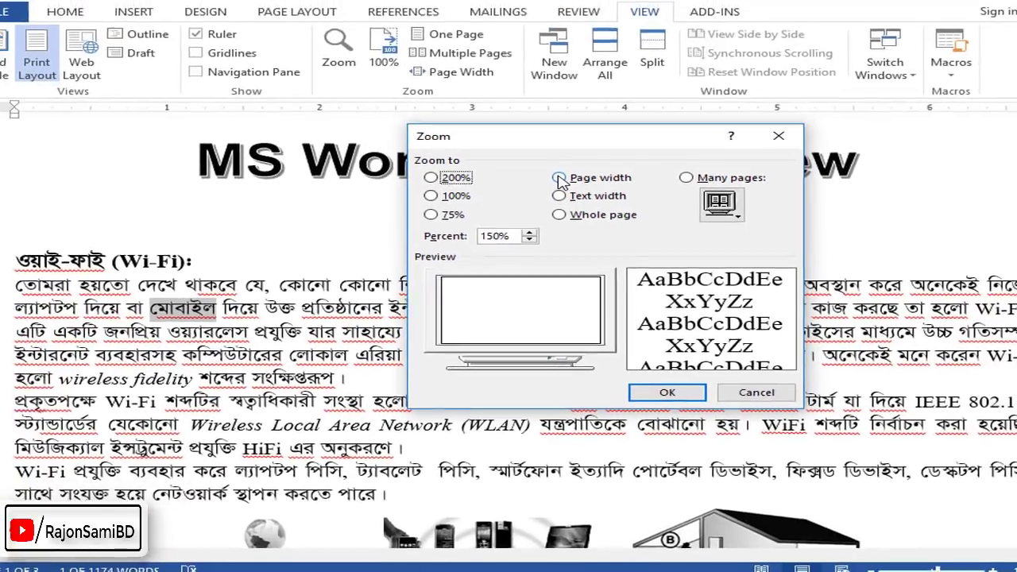
Zoom the document to Page width, then to Text width at 143%
{"action": "left_click", "coordinate": [560, 178]}
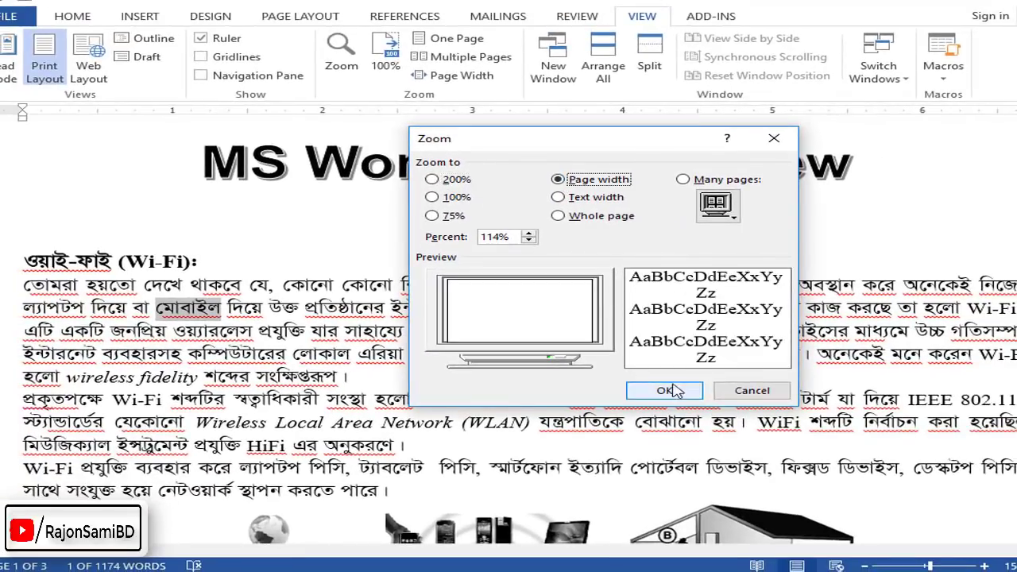
{"action": "left_click", "coordinate": [667, 392]}
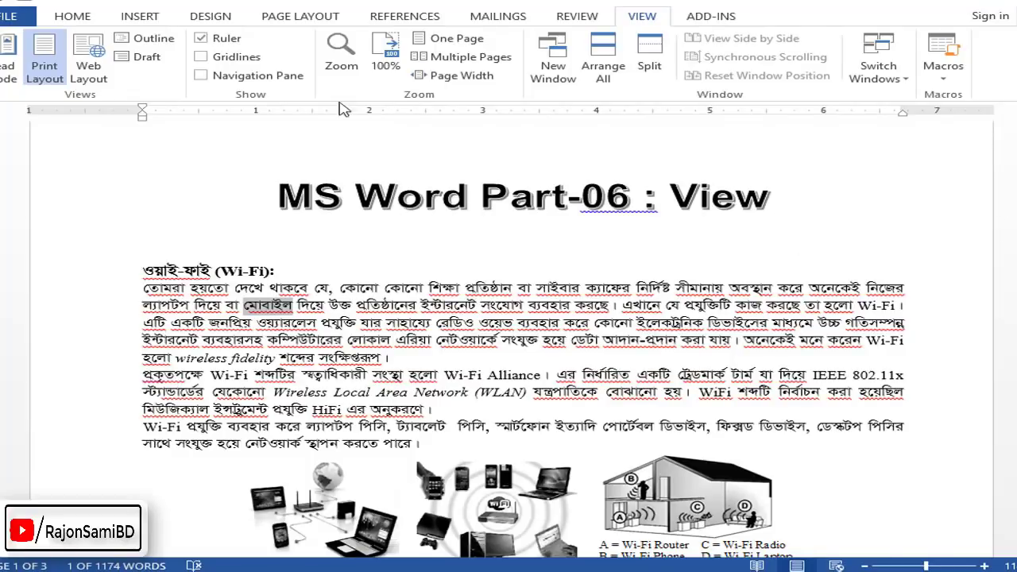
{"action": "left_click", "coordinate": [341, 57]}
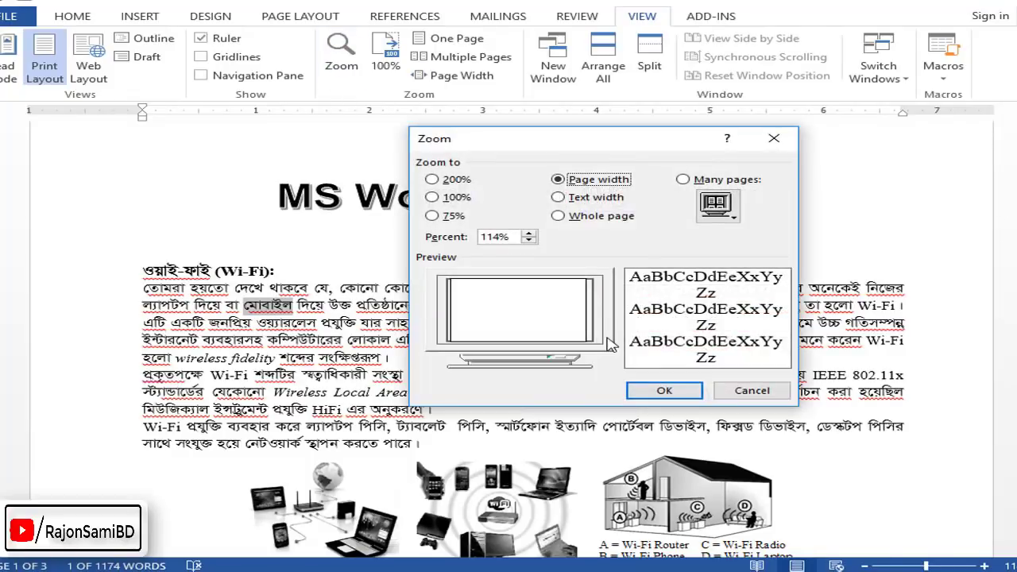
{"action": "left_click", "coordinate": [559, 199]}
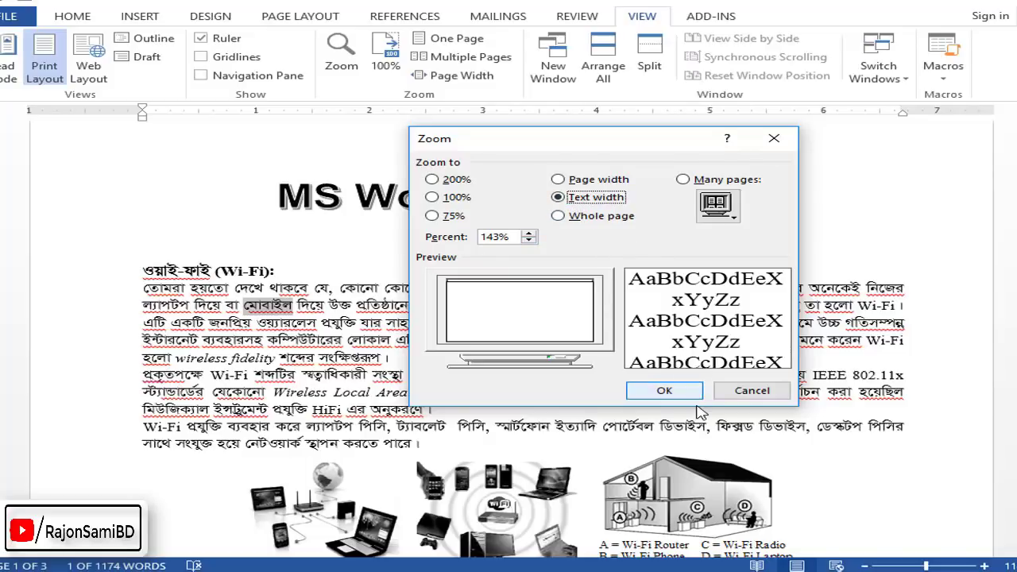
{"action": "left_click", "coordinate": [664, 391]}
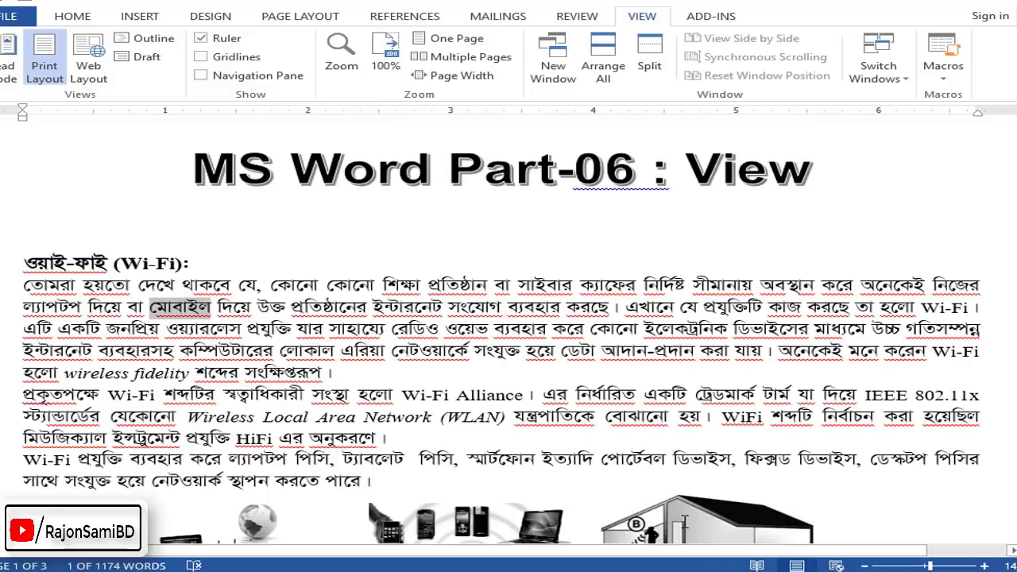
Apply Whole page zoom at 47% and scroll down to the top of page 2
{"action": "left_click", "coordinate": [341, 63]}
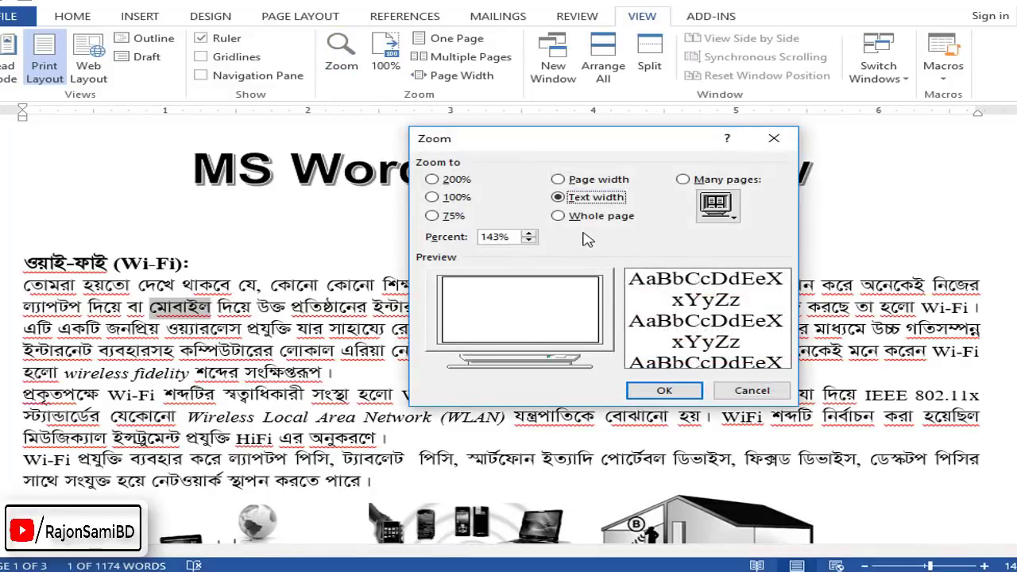
{"action": "left_click", "coordinate": [561, 218]}
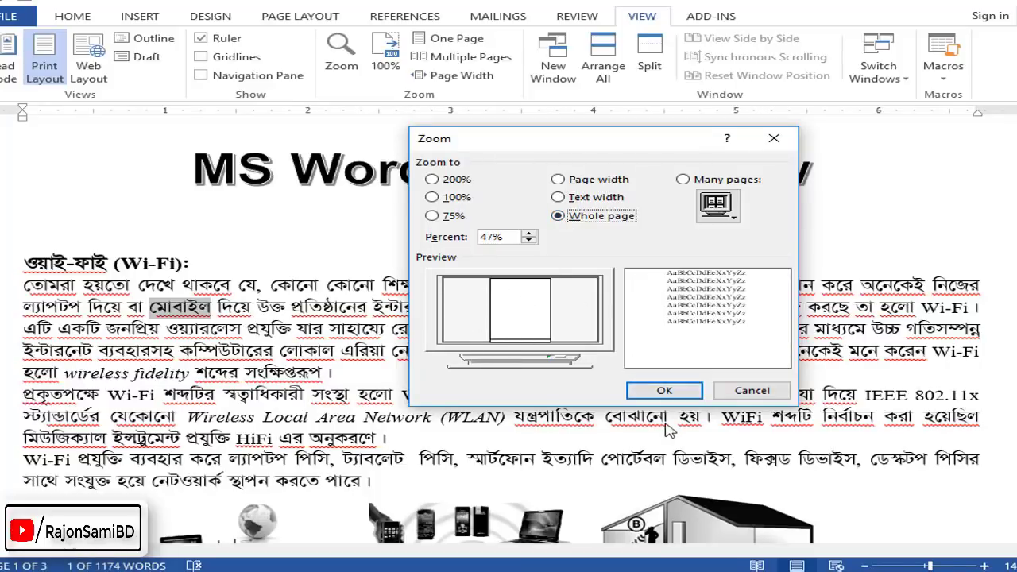
{"action": "left_click", "coordinate": [664, 391]}
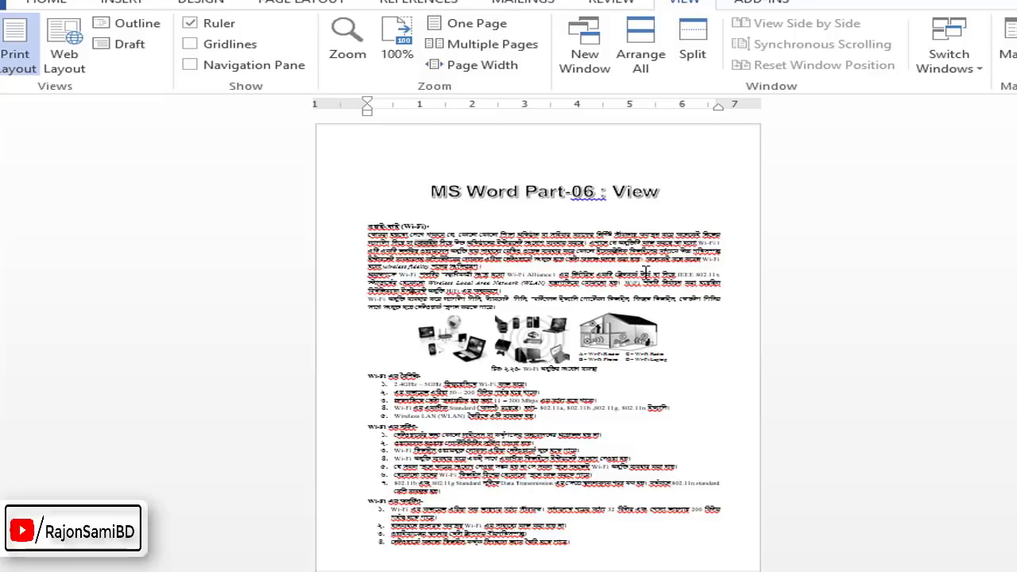
{"action": "scroll", "coordinate": [724, 286], "scroll_direction": "down", "scroll_amount": 2}
{"action": "scroll", "coordinate": [715, 318], "scroll_direction": "down", "scroll_amount": 2}
{"action": "scroll", "coordinate": [677, 386], "scroll_direction": "down", "scroll_amount": 2}
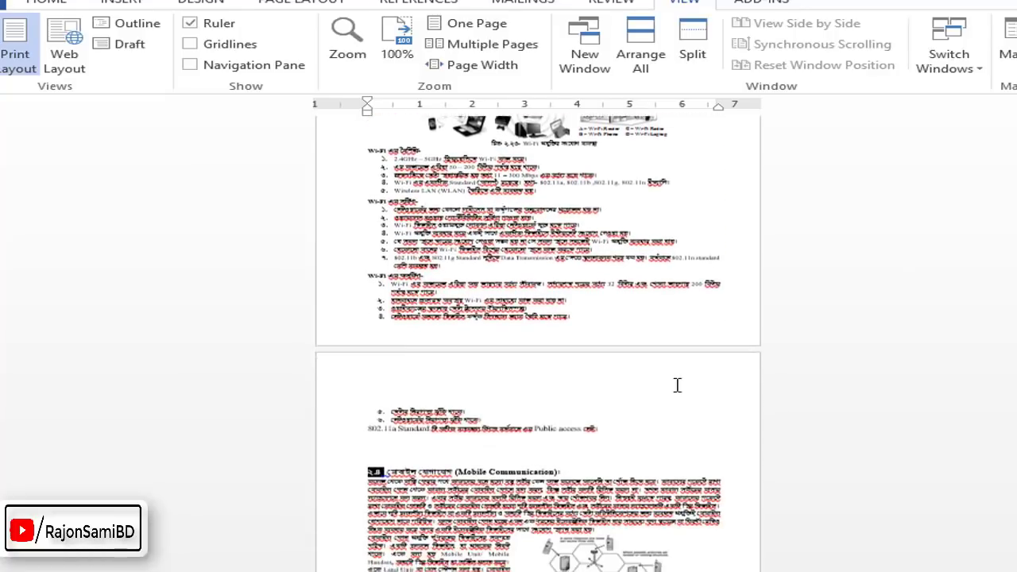
{"action": "scroll", "coordinate": [677, 385], "scroll_direction": "down", "scroll_amount": 3}
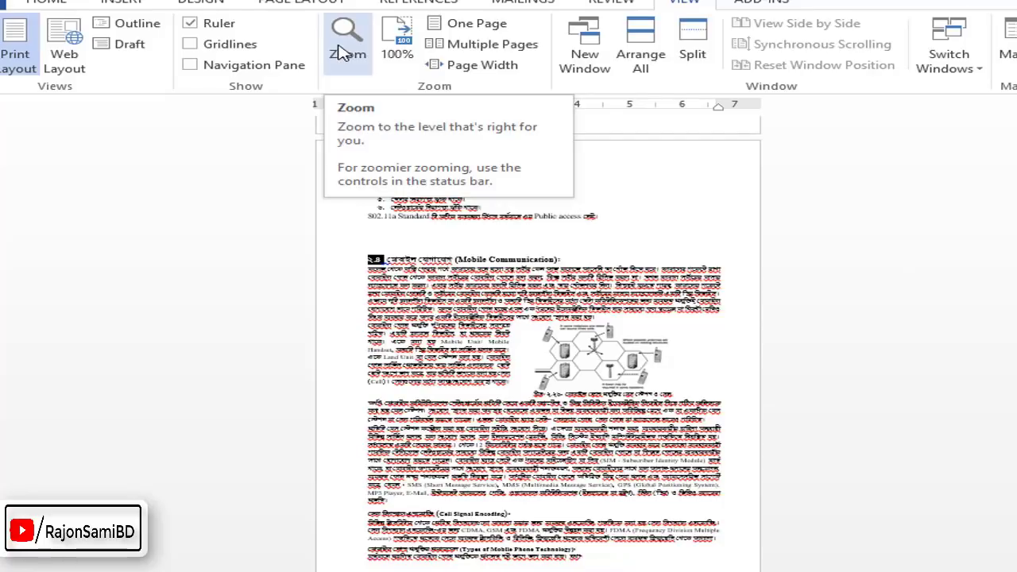
Show many pages at 10% zoom, then return the document to 200%
{"action": "left_click", "coordinate": [343, 48]}
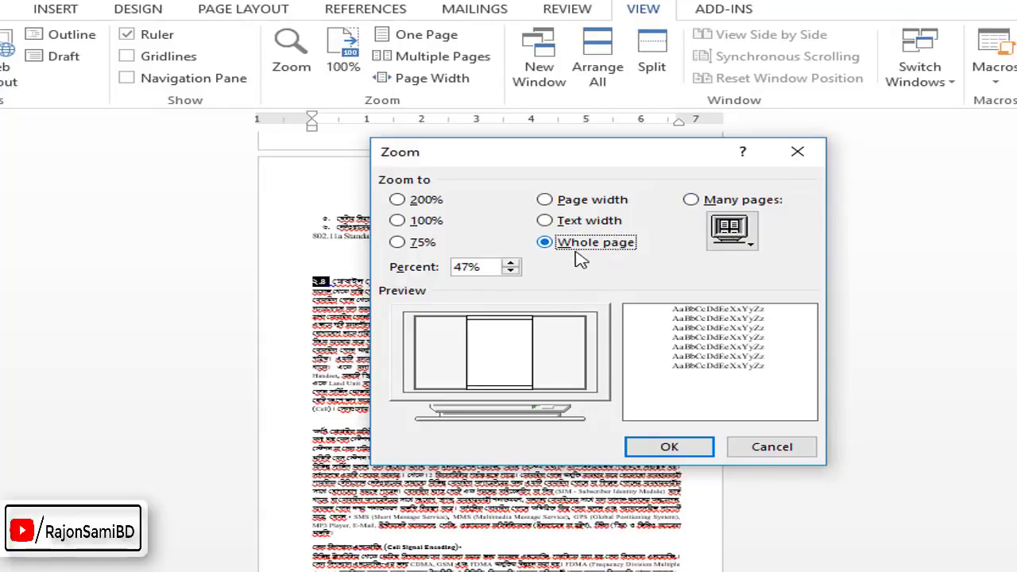
{"action": "left_click", "coordinate": [694, 201]}
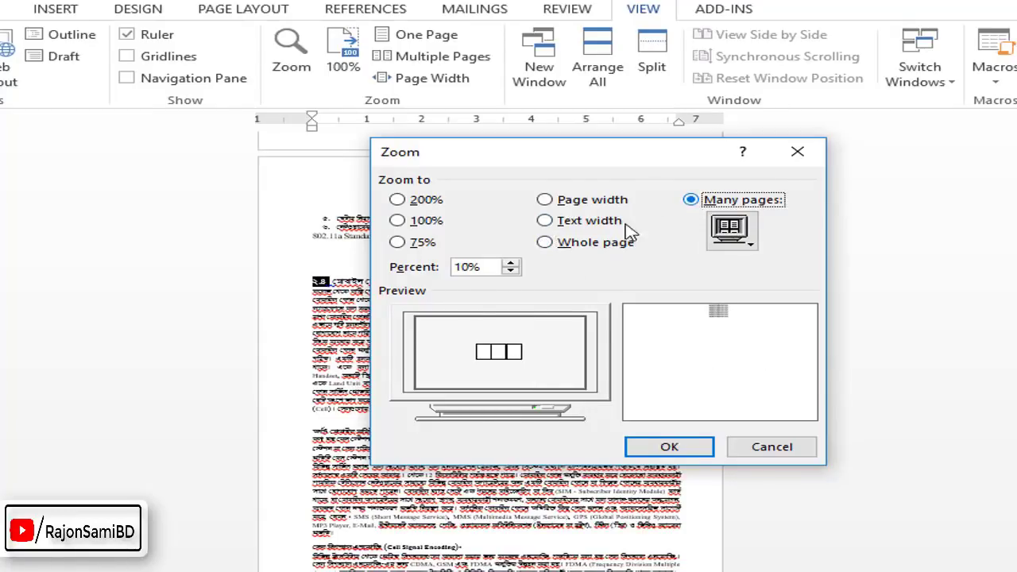
{"action": "left_click", "coordinate": [688, 439]}
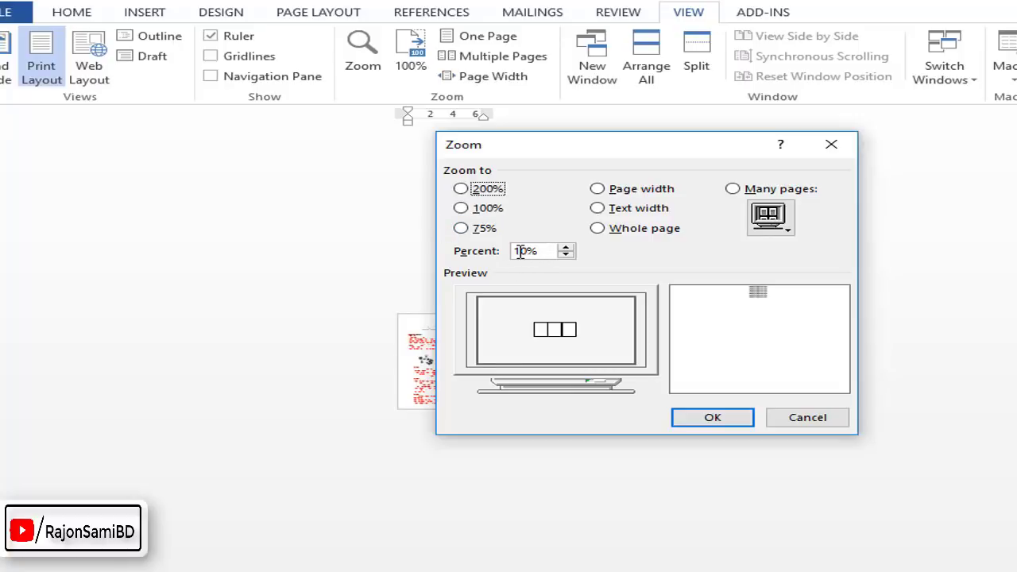
{"action": "left_click", "coordinate": [461, 189]}
{"action": "left_click", "coordinate": [712, 419]}
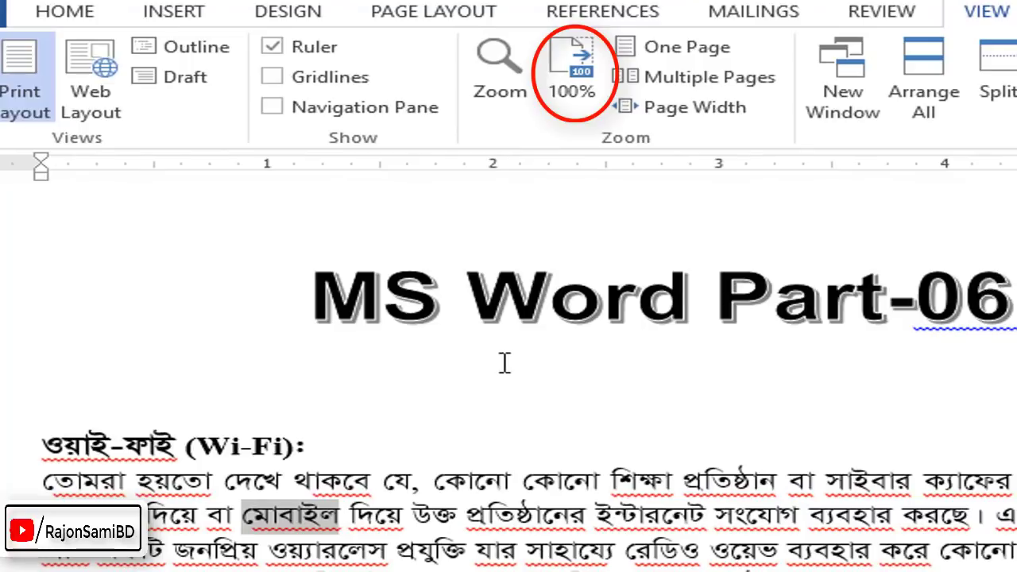
Switch the view to 100%, then One Page, then Multiple Pages
{"action": "left_click_drag", "start_coordinate": [523, 291], "coordinate": [557, 320]}
{"action": "left_click", "coordinate": [569, 515]}
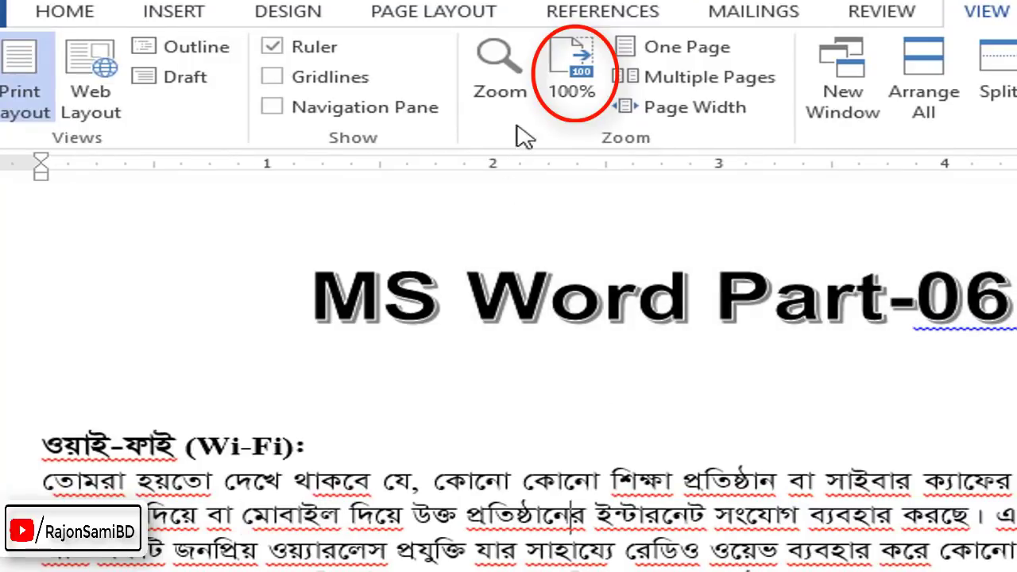
{"action": "left_click", "coordinate": [567, 76]}
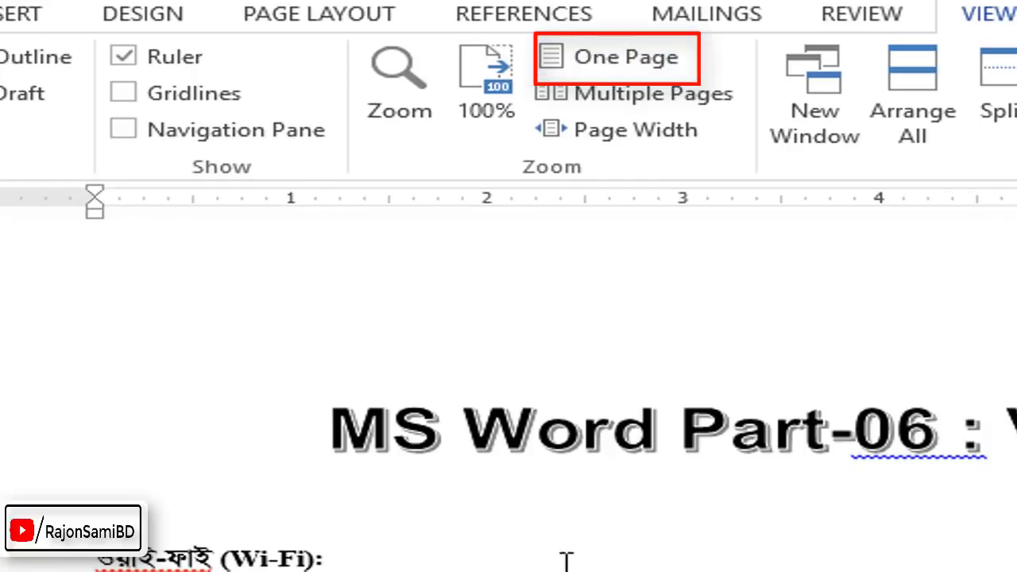
{"action": "left_click", "coordinate": [612, 60]}
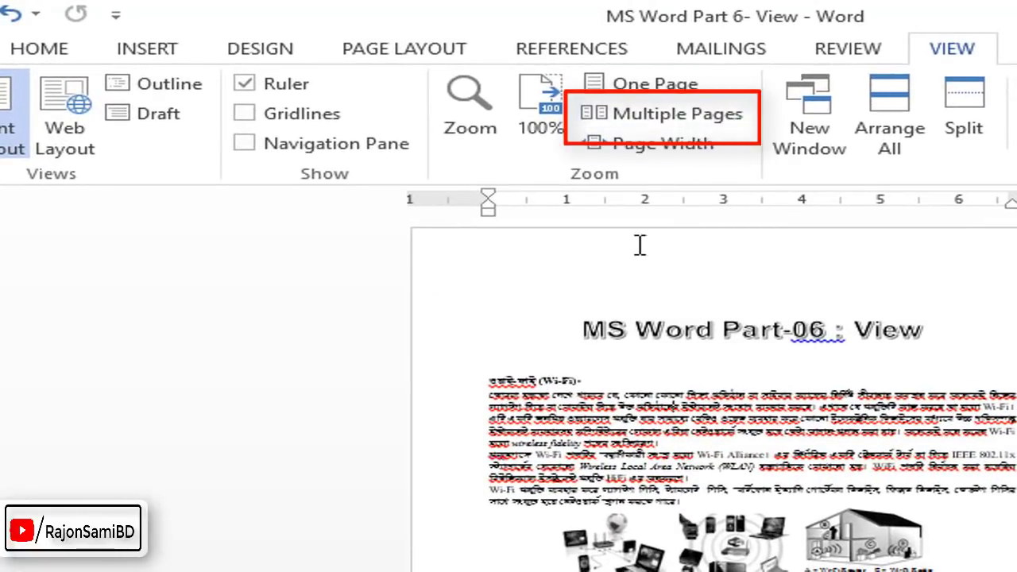
{"action": "left_click", "coordinate": [690, 122]}
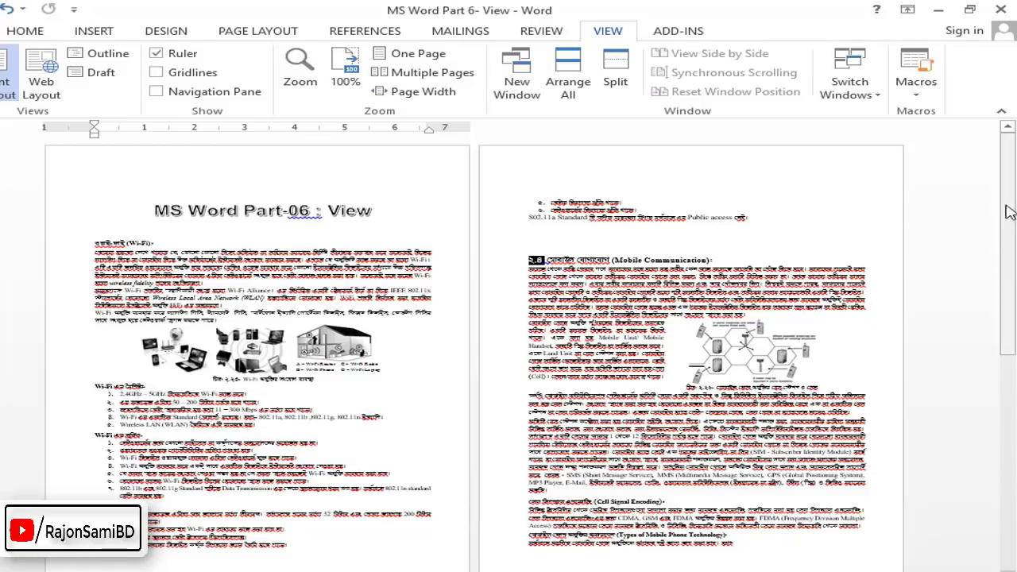
Insert a page break on the empty line below the final table
{"action": "left_click_drag", "start_coordinate": [1013, 202], "coordinate": [1014, 362]}
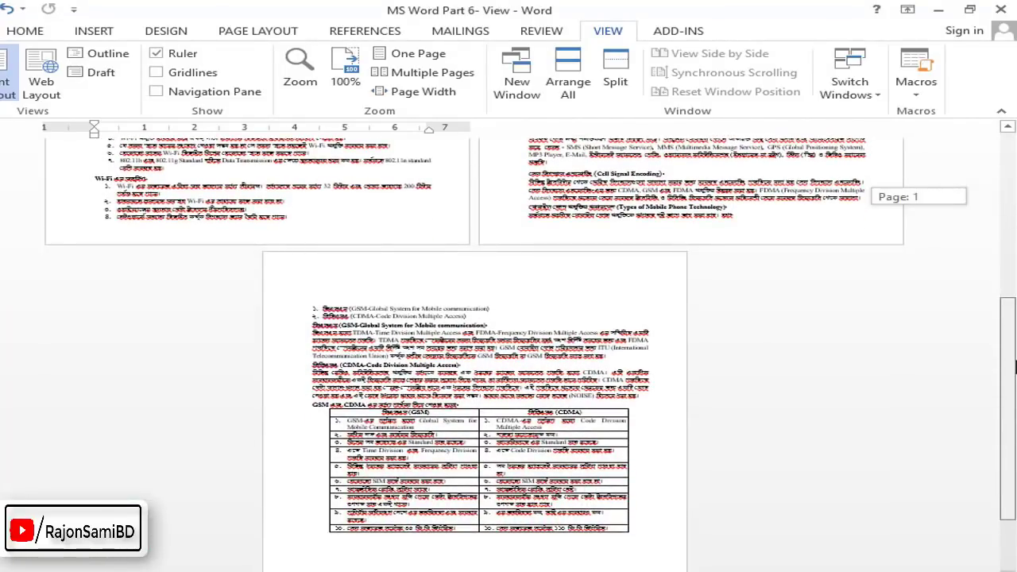
{"action": "scroll", "coordinate": [477, 334], "scroll_direction": "down", "scroll_amount": 2}
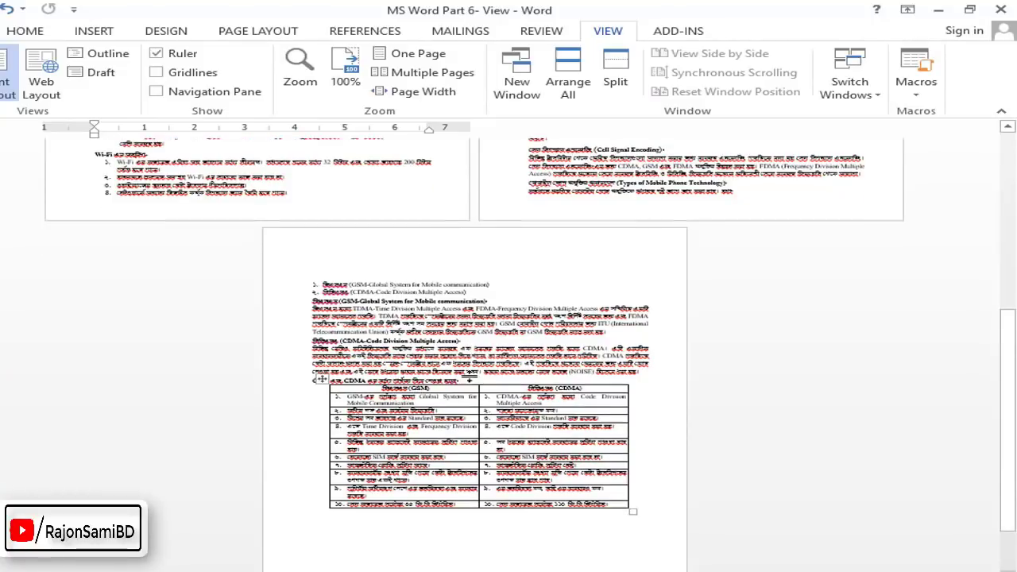
{"action": "left_click", "coordinate": [370, 482]}
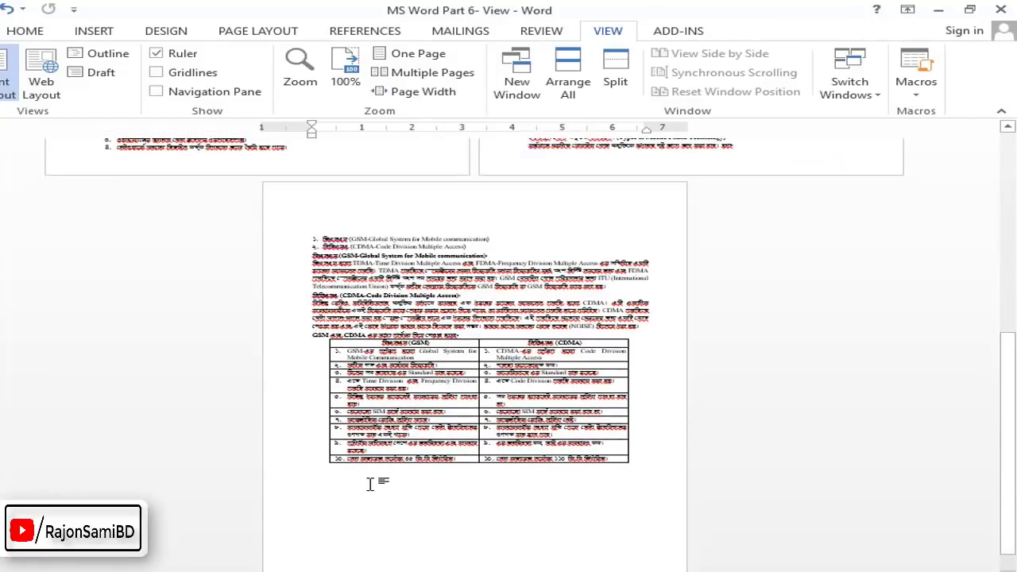
{"action": "key", "text": "ctrl+Return"}
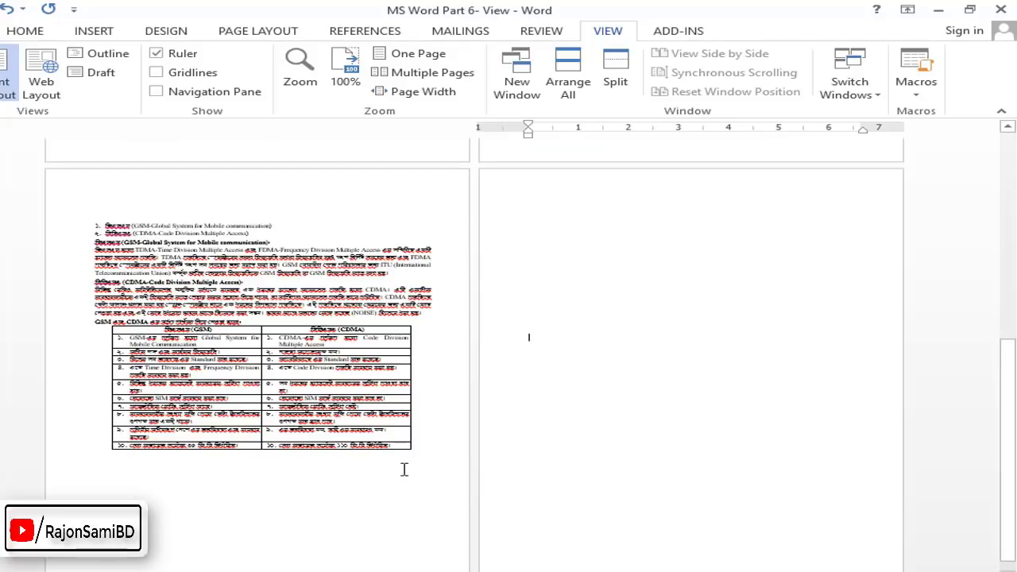
Scroll back to the top and zoom the document to Page Width
{"action": "scroll", "coordinate": [527, 438], "scroll_direction": "up", "scroll_amount": 1}
{"action": "scroll", "coordinate": [610, 396], "scroll_direction": "up", "scroll_amount": 2}
{"action": "scroll", "coordinate": [610, 395], "scroll_direction": "up", "scroll_amount": 3}
{"action": "scroll", "coordinate": [610, 396], "scroll_direction": "up", "scroll_amount": 4}
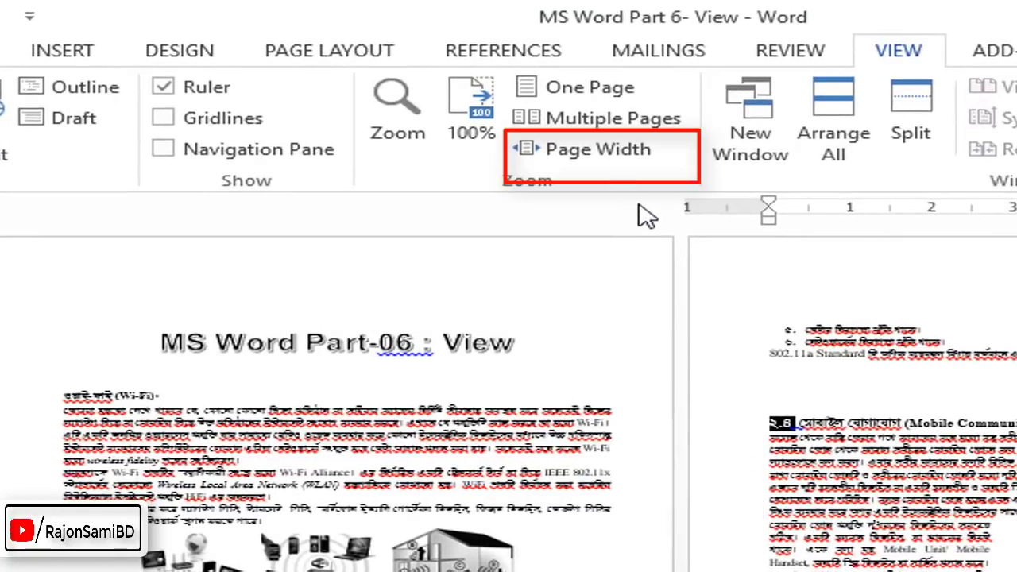
{"action": "left_click", "coordinate": [621, 156]}
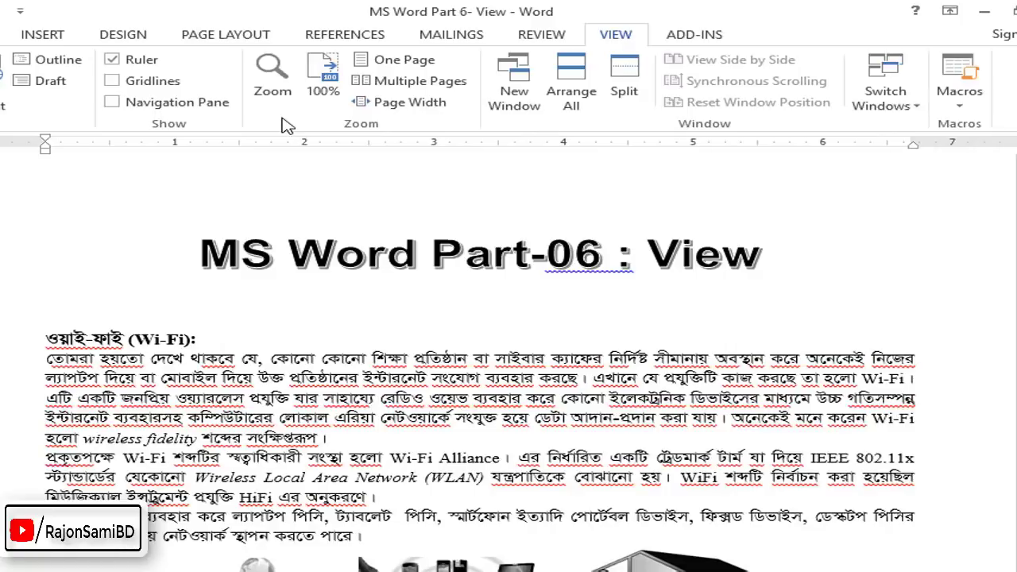
Zoom the Wi-Fi document to 200% via the Zoom dialog
{"action": "left_click", "coordinate": [272, 80]}
{"action": "left_click", "coordinate": [395, 222]}
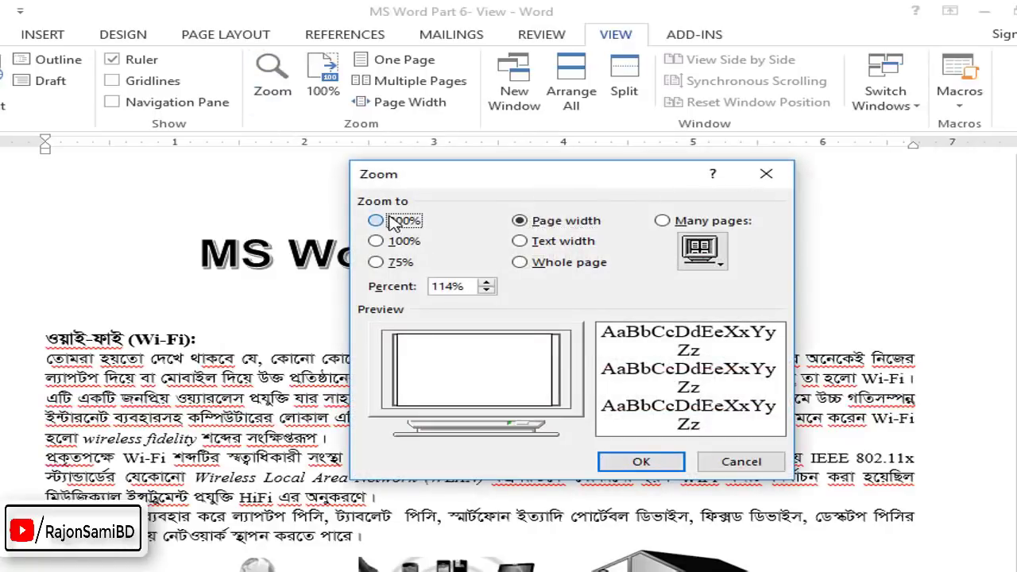
{"action": "left_click", "coordinate": [642, 461]}
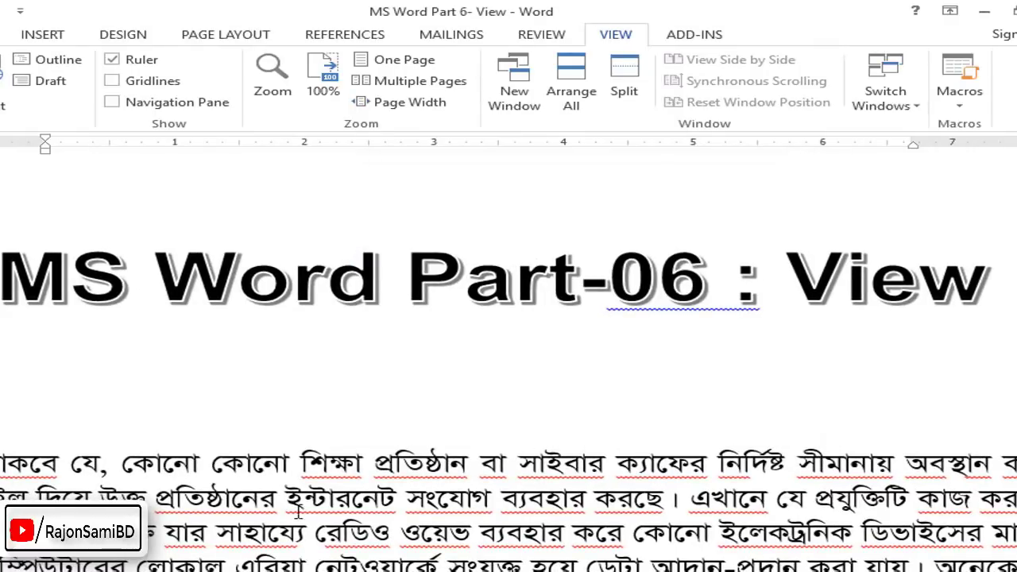
Select the words কোনো and প্রতিষ্ঠানের, then clear the selection
{"action": "left_click_drag", "start_coordinate": [264, 465], "coordinate": [322, 477]}
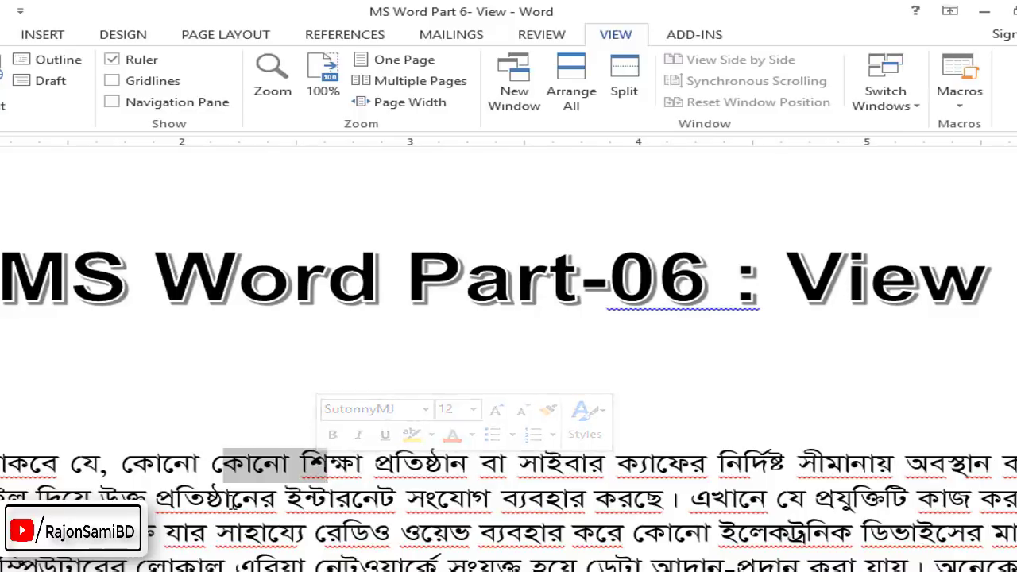
{"action": "left_click_drag", "start_coordinate": [171, 500], "coordinate": [280, 500]}
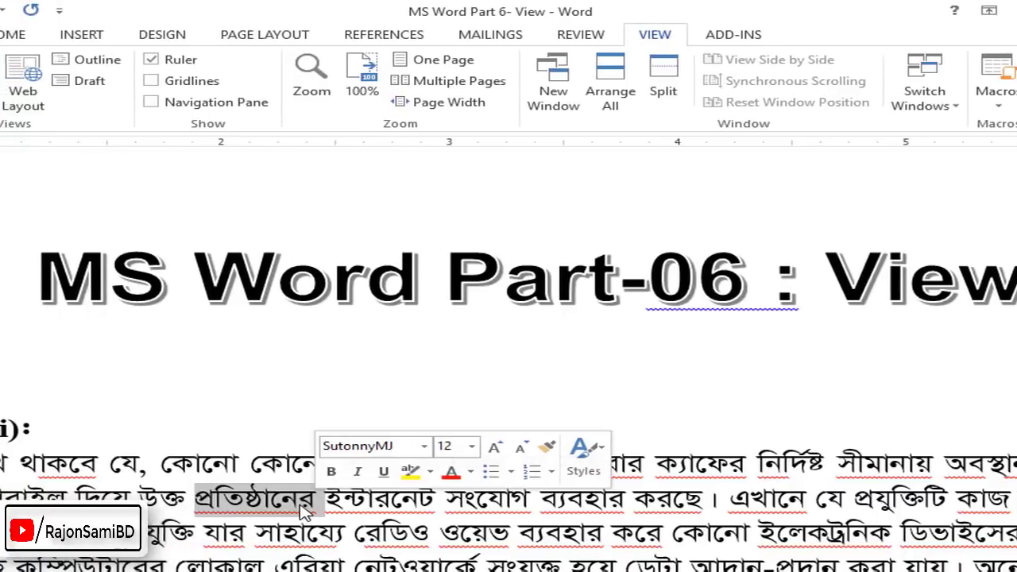
{"action": "left_click", "coordinate": [488, 232]}
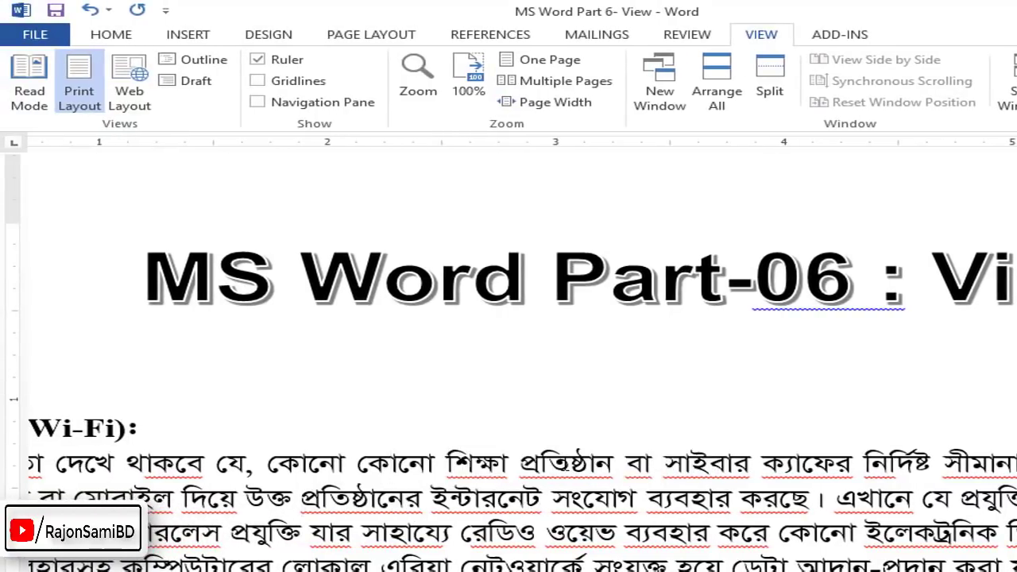
{"action": "left_click", "coordinate": [112, 36]}
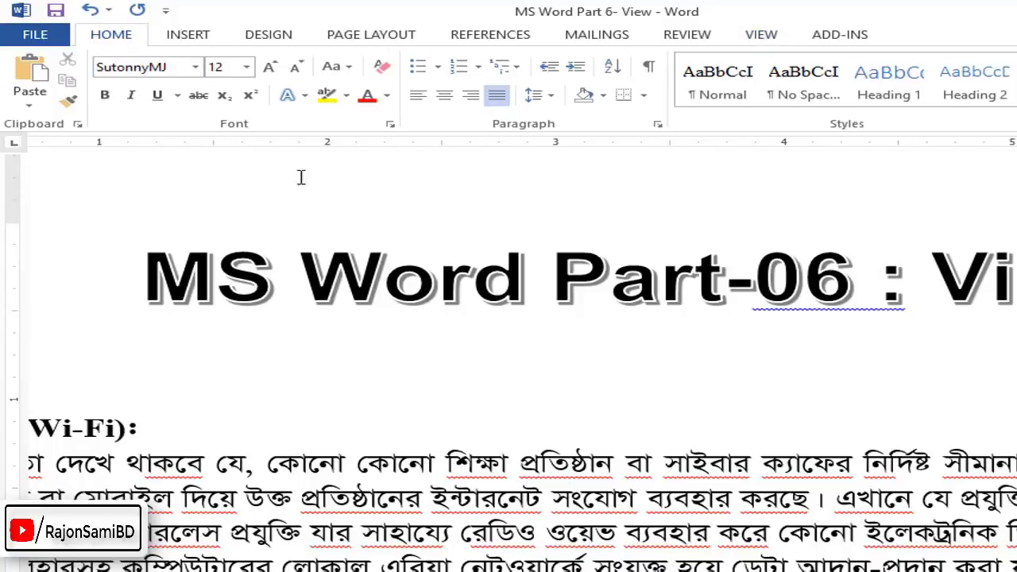
{"action": "left_click", "coordinate": [227, 68]}
{"action": "left_click", "coordinate": [425, 498]}
{"action": "left_click", "coordinate": [761, 35]}
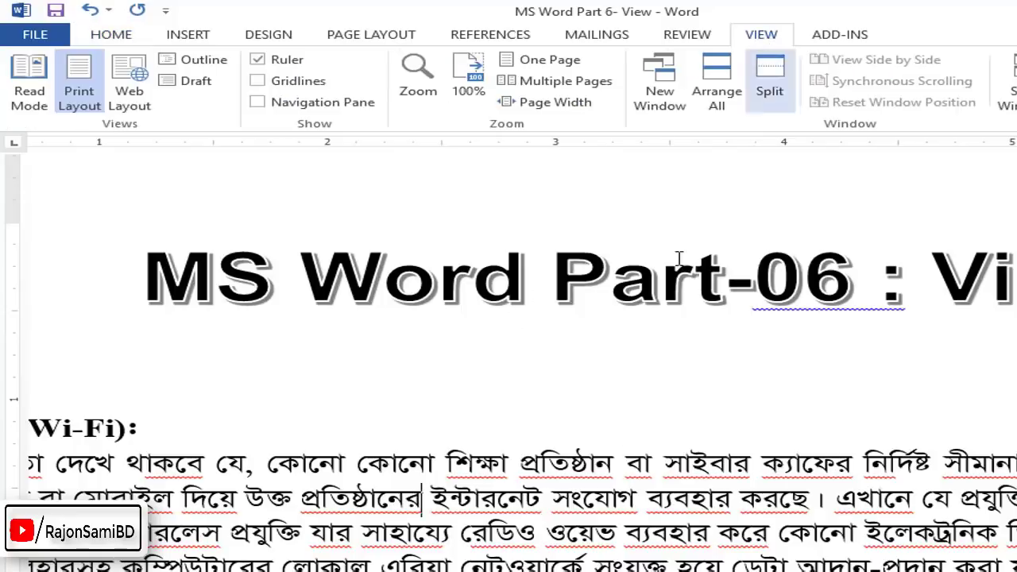